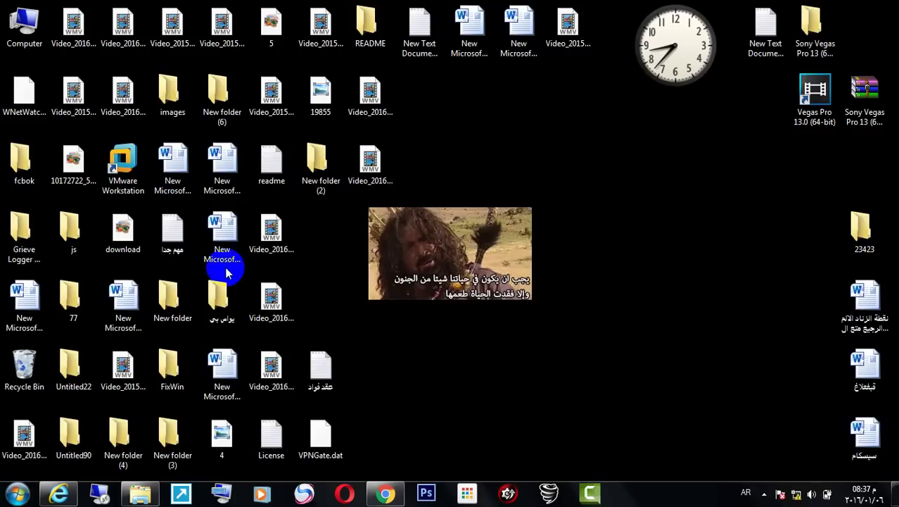
# Search the installed programs for "run" and open the Run dialog
pyautogui.click(18, 496)
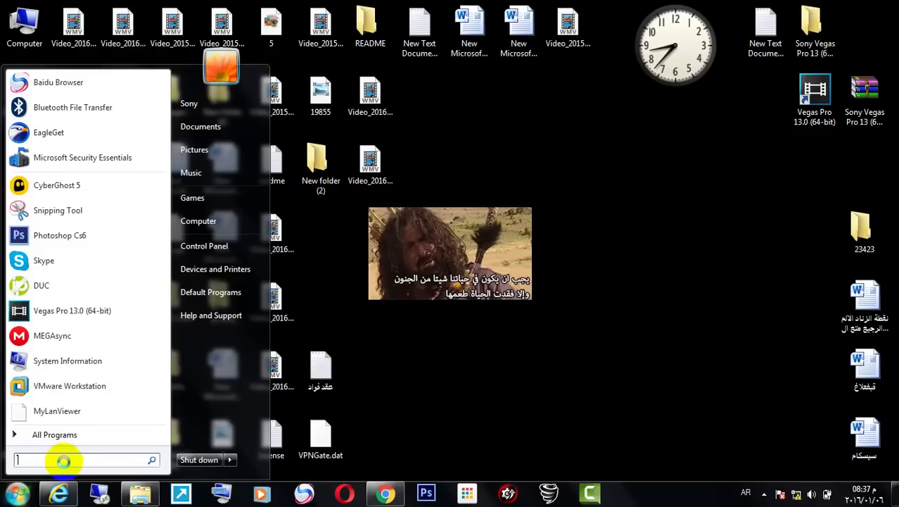
pyautogui.click(17, 493)
pyautogui.click(18, 492)
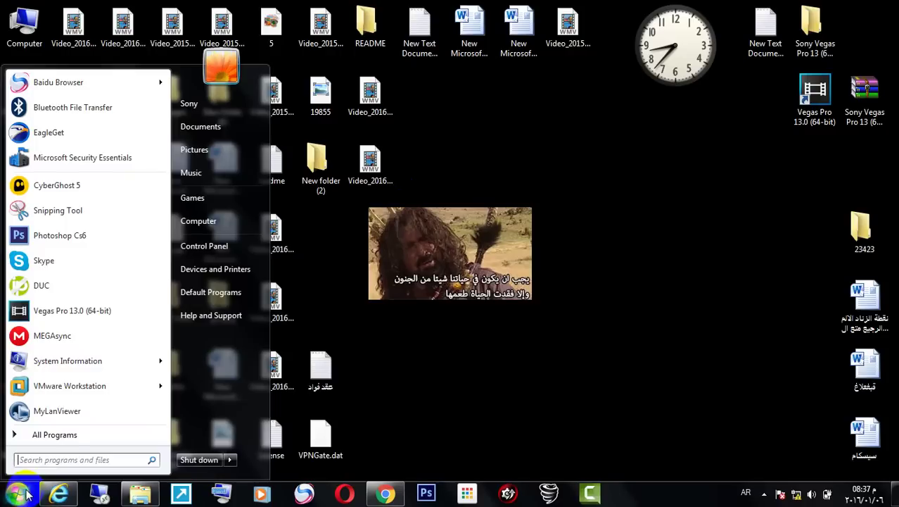
pyautogui.write('r')
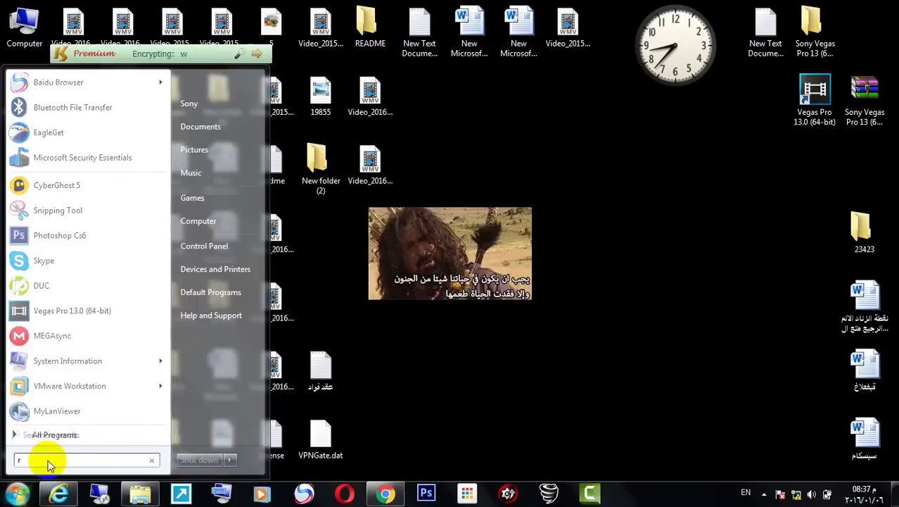
pyautogui.write('un')
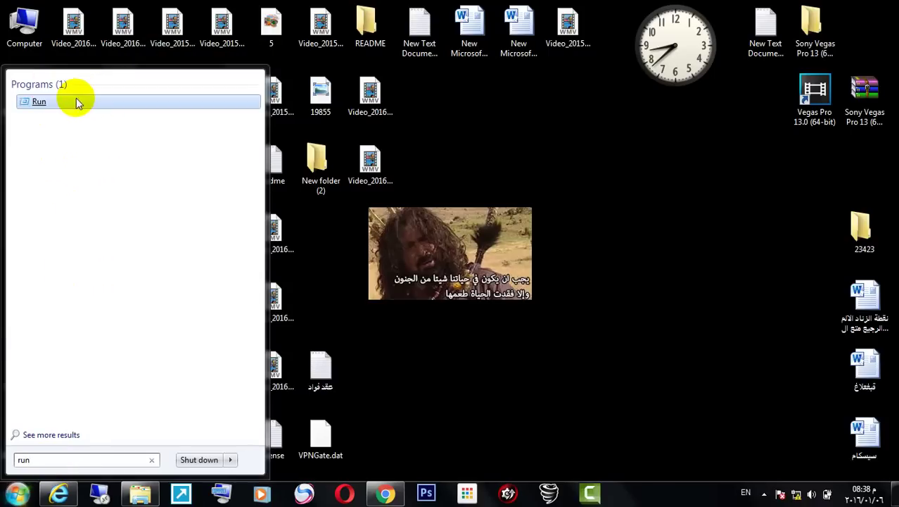
pyautogui.press('Escape')
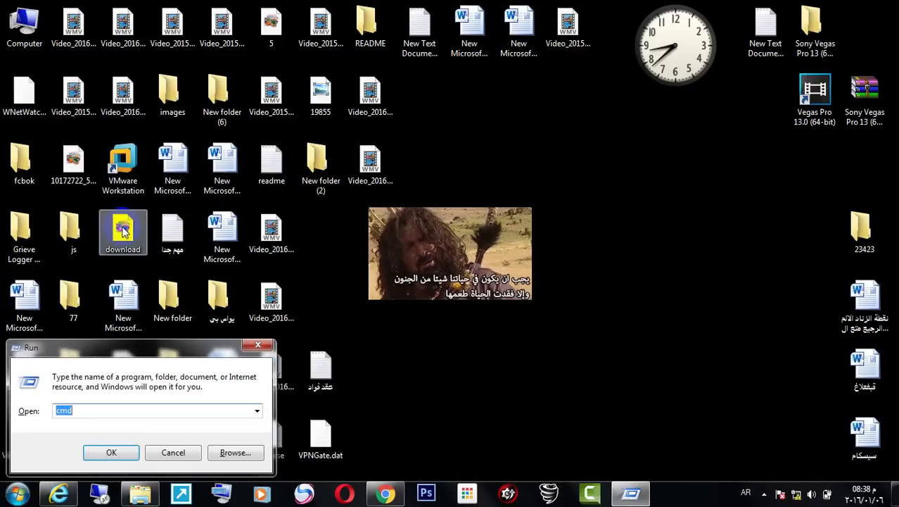
# Open the user's temporary files folder by running the earlier command %temp%
pyautogui.click(256, 411)
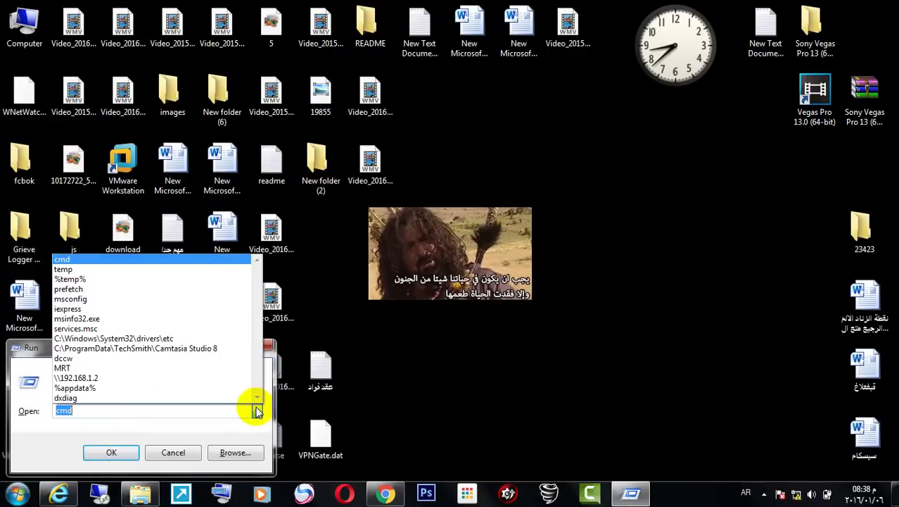
pyautogui.click(106, 279)
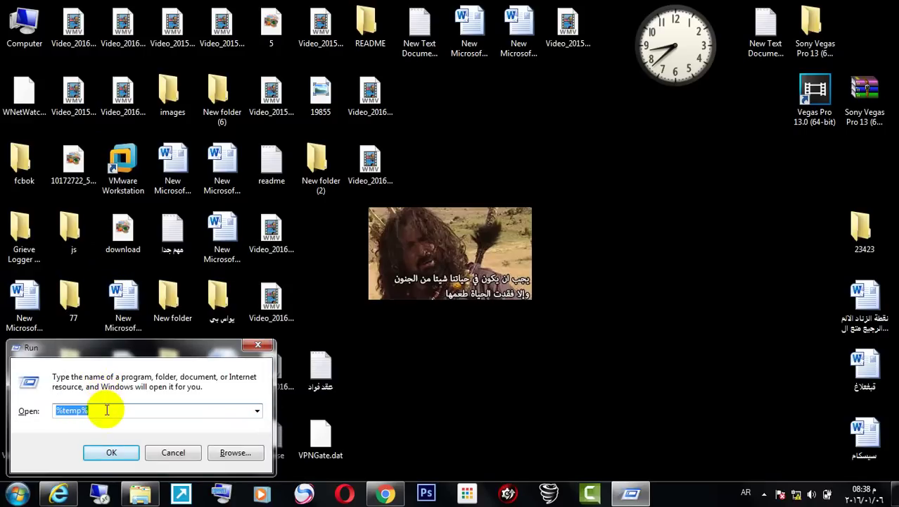
pyautogui.click(105, 410)
pyautogui.moveTo(104, 410); pyautogui.dragTo(36, 413)
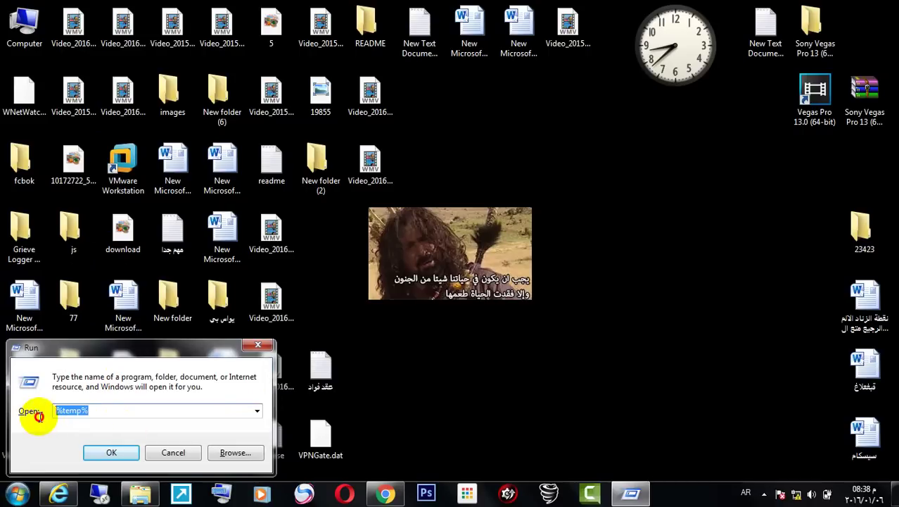
pyautogui.click(113, 452)
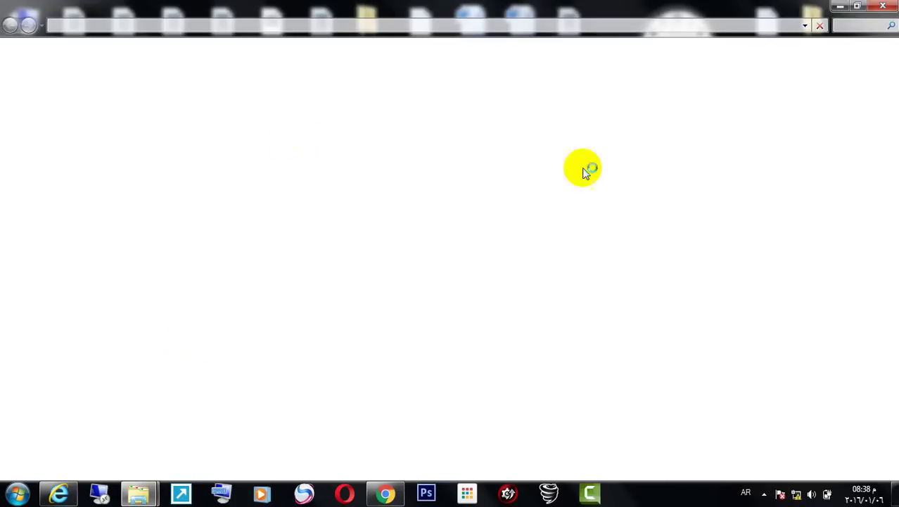
# Move all items in the user's local Temp folder to the Recycle Bin and close the folder window
pyautogui.click(251, 24)
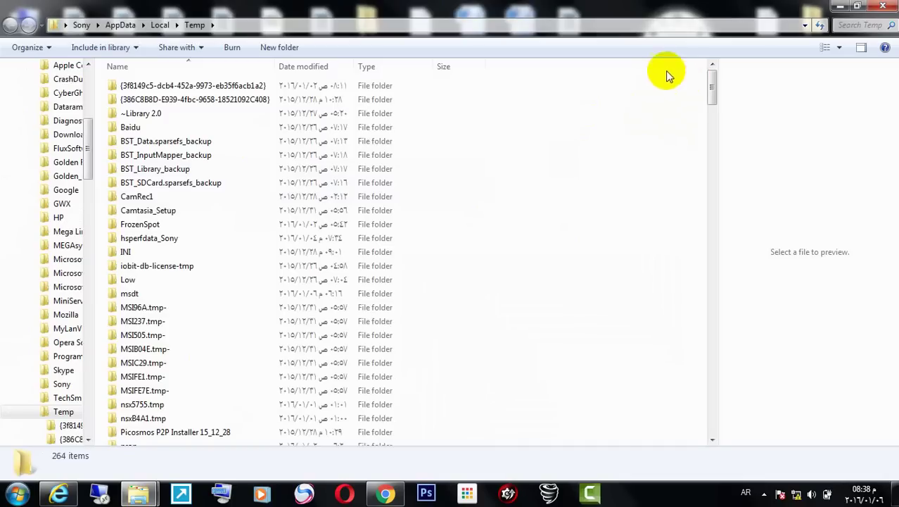
pyautogui.click(101, 82)
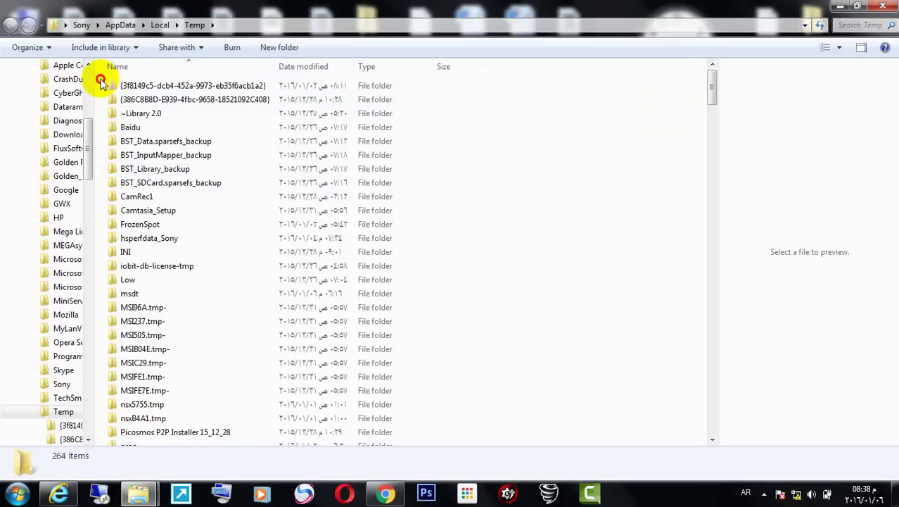
pyautogui.moveTo(101, 82); pyautogui.dragTo(895, 501)
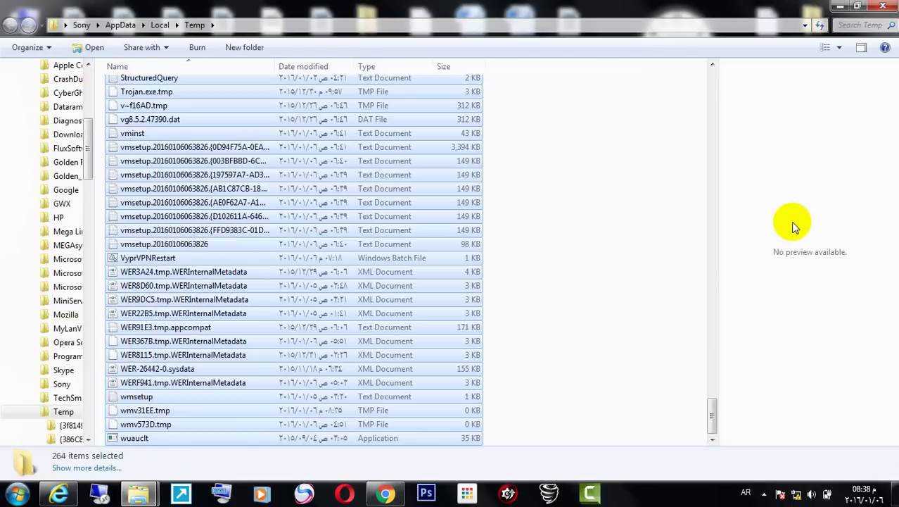
pyautogui.rightClick(434, 209)
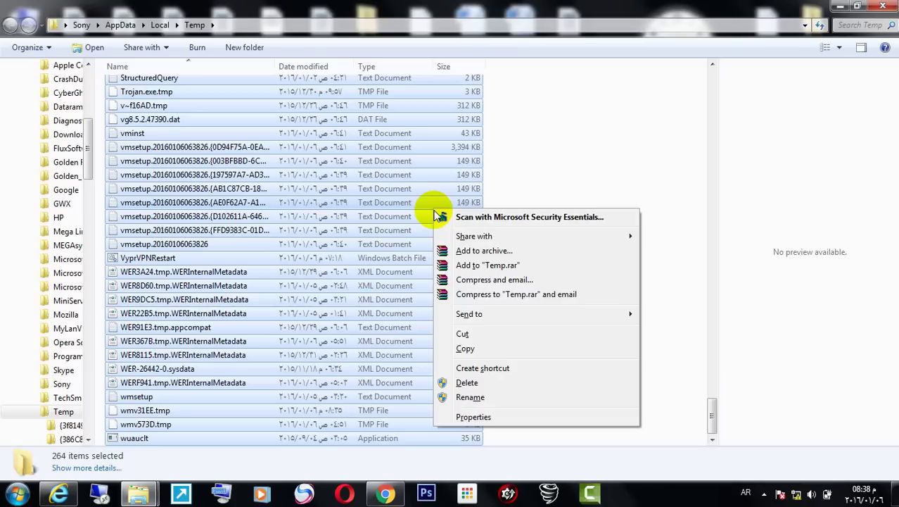
pyautogui.click(470, 382)
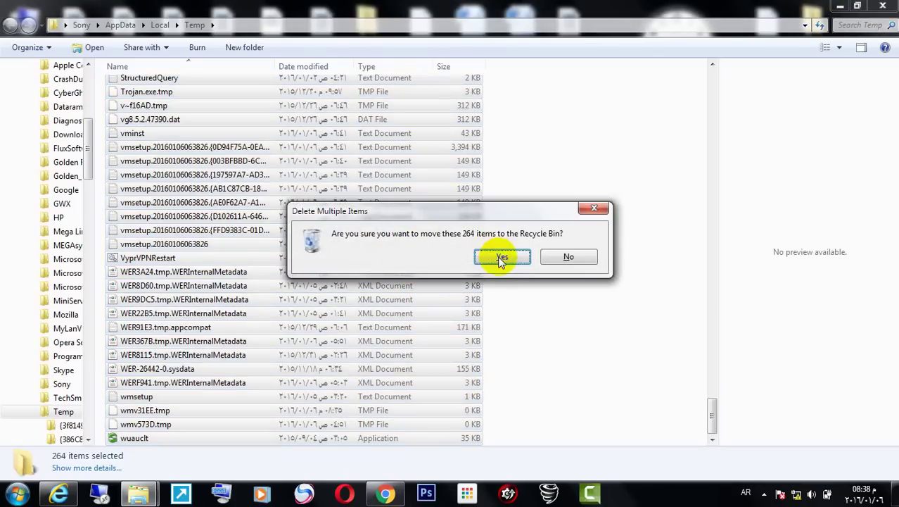
pyautogui.click(500, 258)
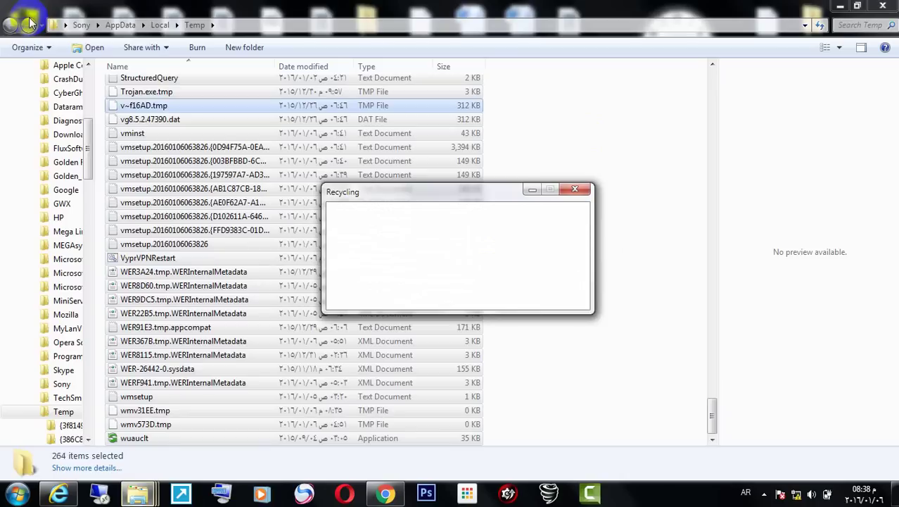
pyautogui.click(888, 5)
# Open the Windows Temp folder by running the earlier command temp from the Run dialog
pyautogui.press('super+r')
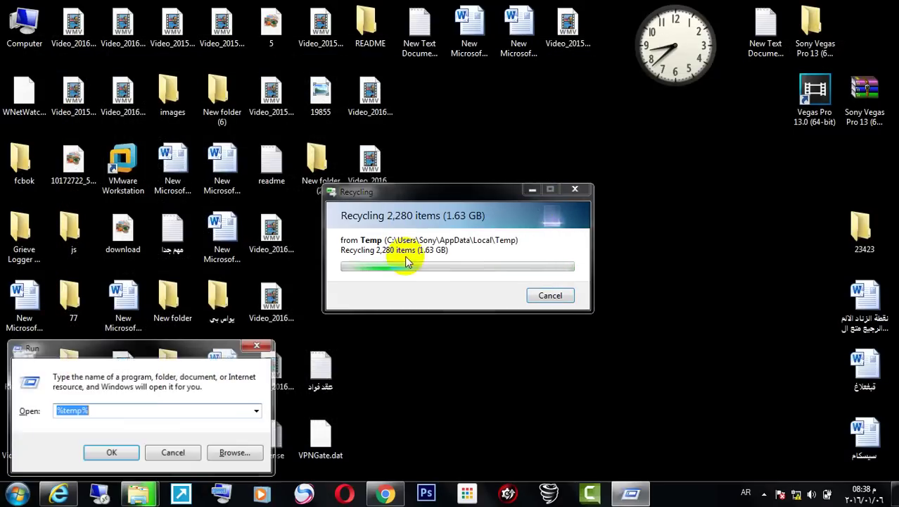
pyautogui.click(256, 411)
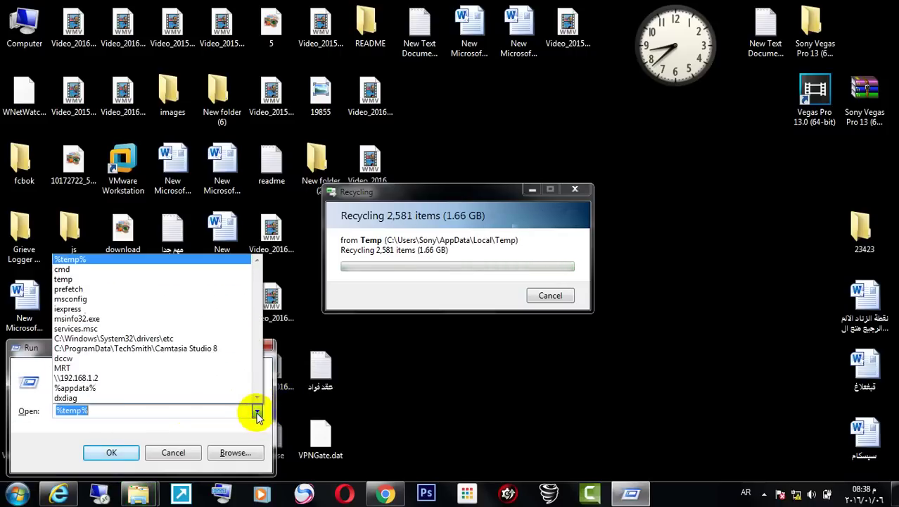
pyautogui.click(91, 280)
pyautogui.click(114, 453)
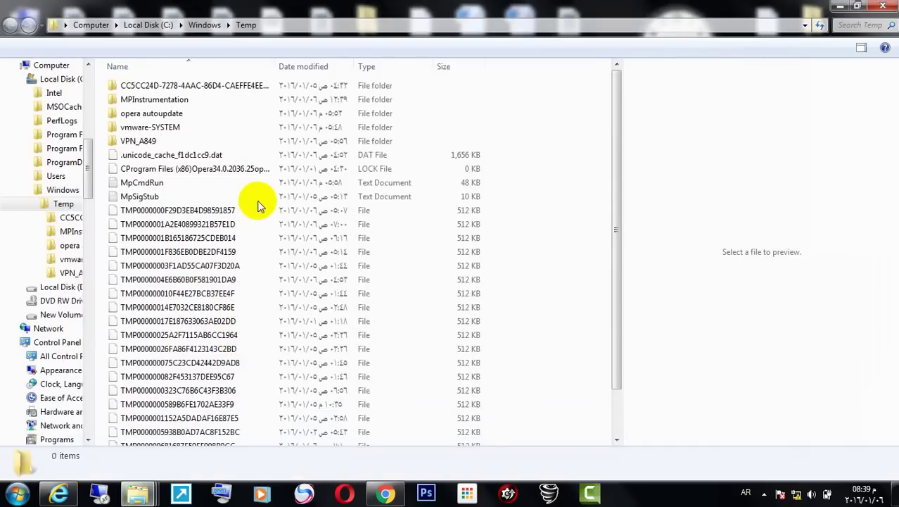
# Restore and move the Windows Temp window out of the way, and skip the in-use file and folder in the running deletion
pyautogui.doubleClick(797, 8)
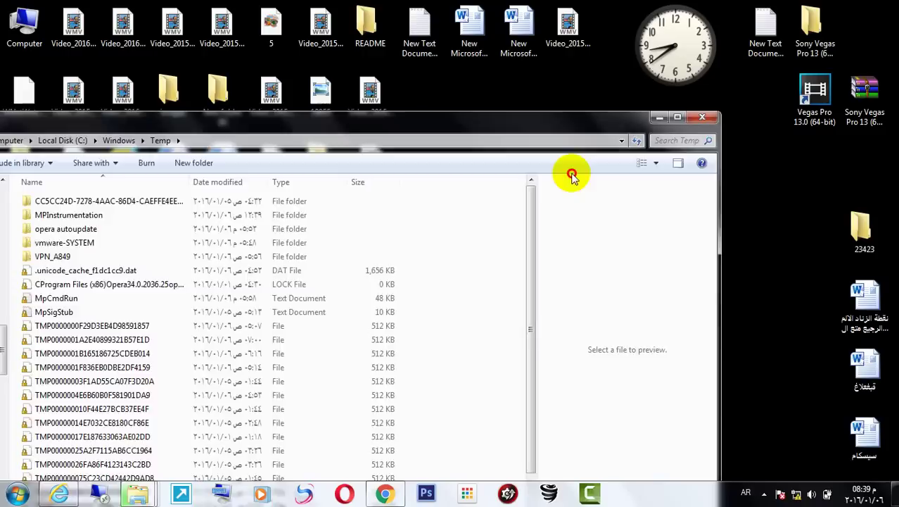
pyautogui.moveTo(572, 174); pyautogui.dragTo(547, 303)
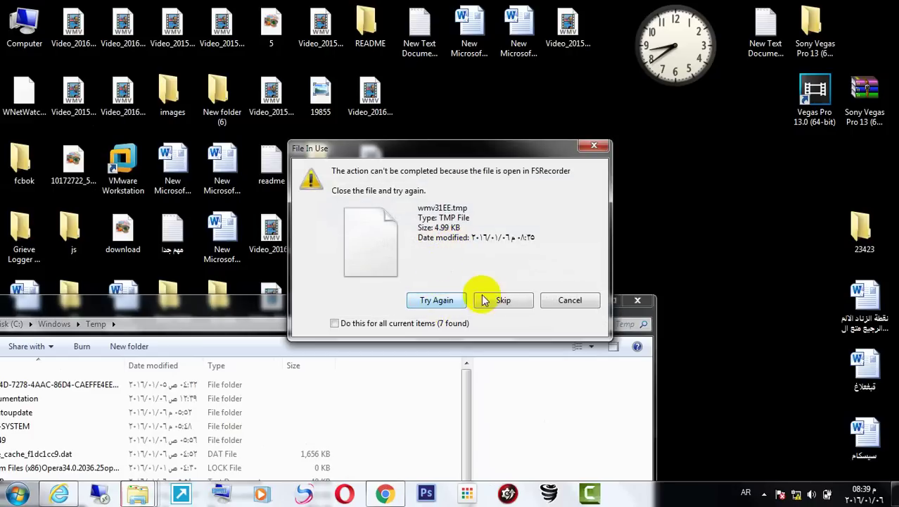
pyautogui.click(501, 301)
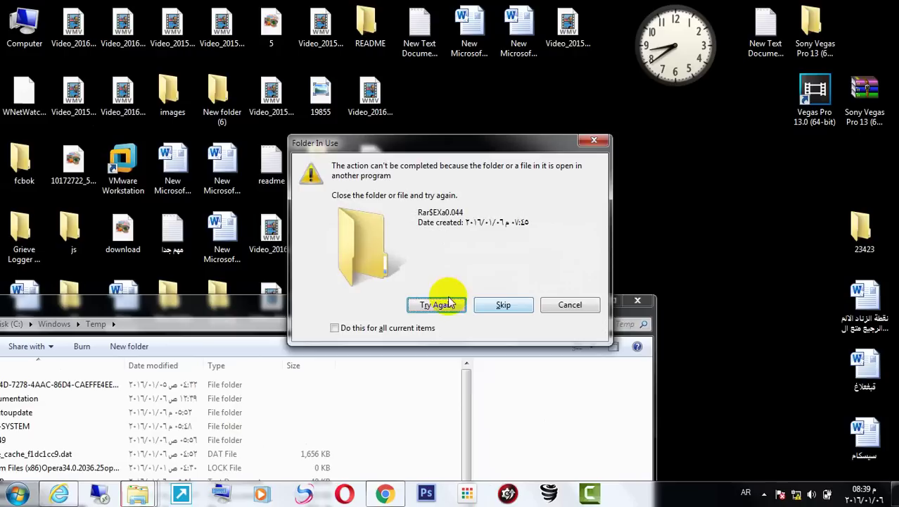
pyautogui.click(503, 303)
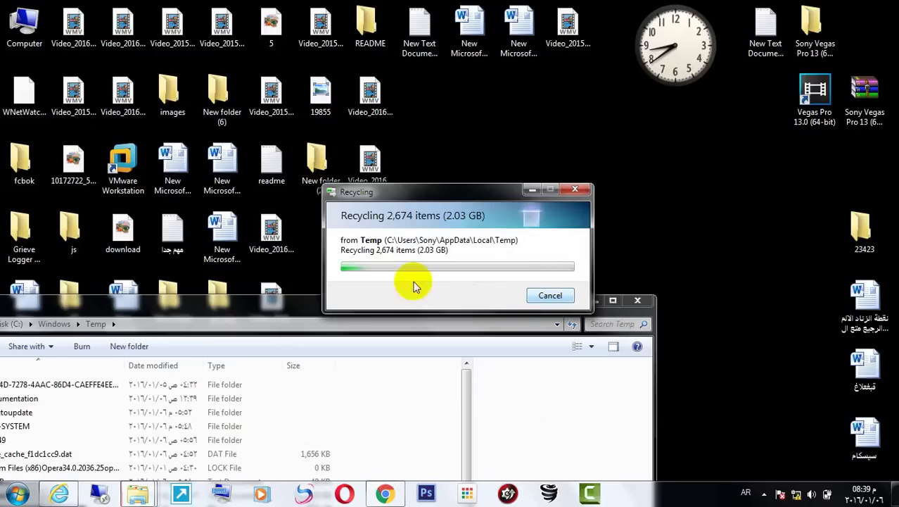
# Delete all items in the Windows Temp folder, granting administrator permission and skipping the in-use folder, and close the window
pyautogui.doubleClick(482, 306)
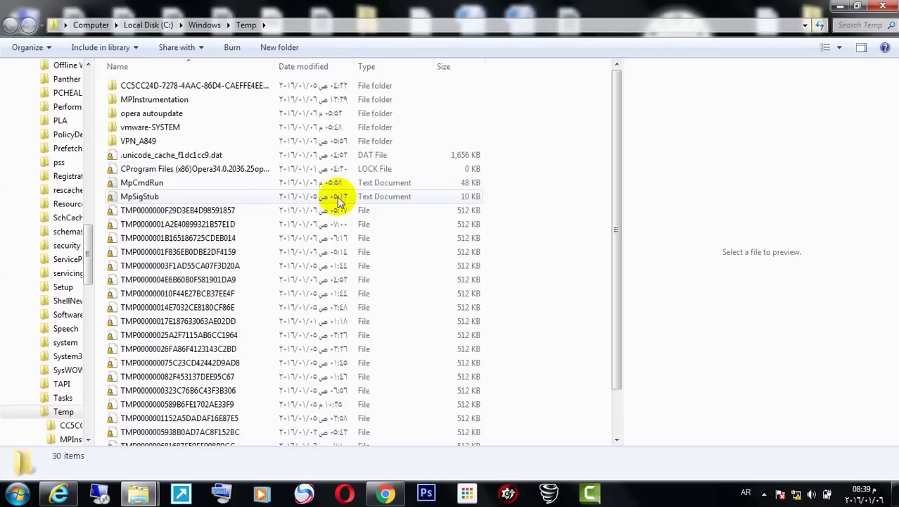
pyautogui.hotkey('ctrl', 'a')
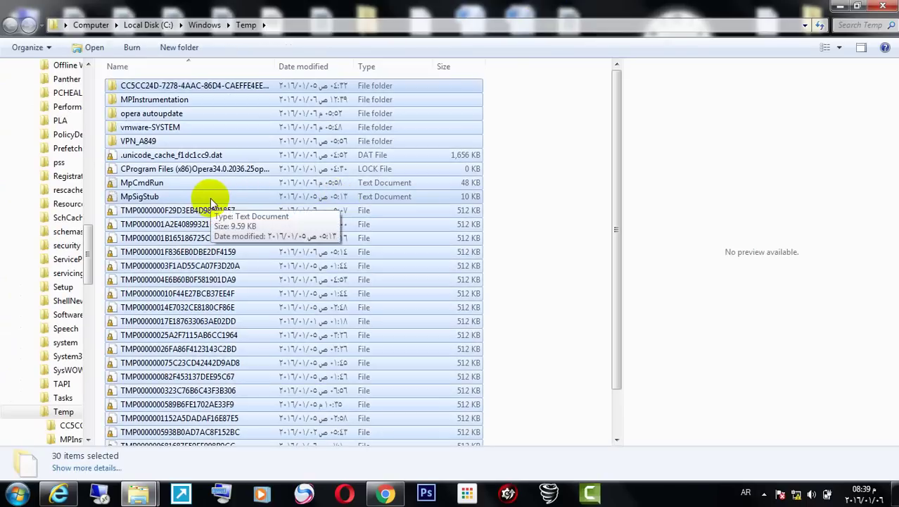
pyautogui.press('Delete')
pyautogui.click(499, 256)
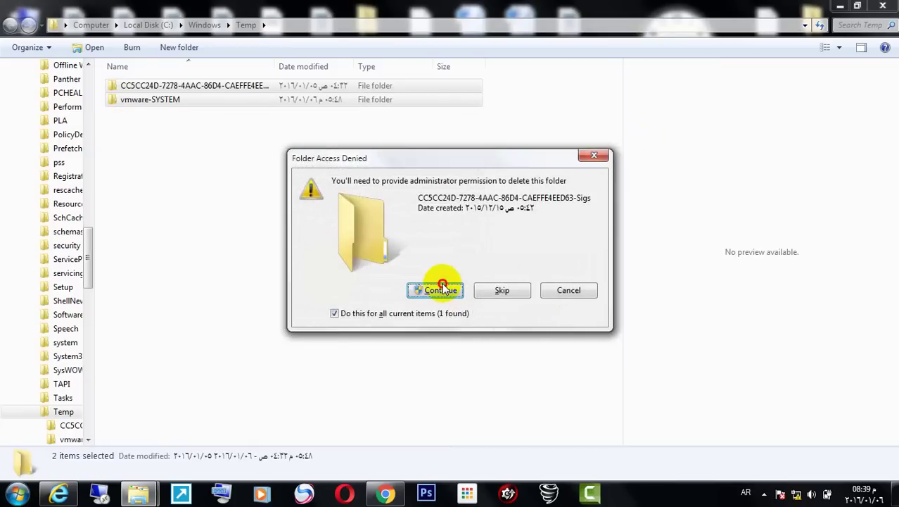
pyautogui.click(442, 289)
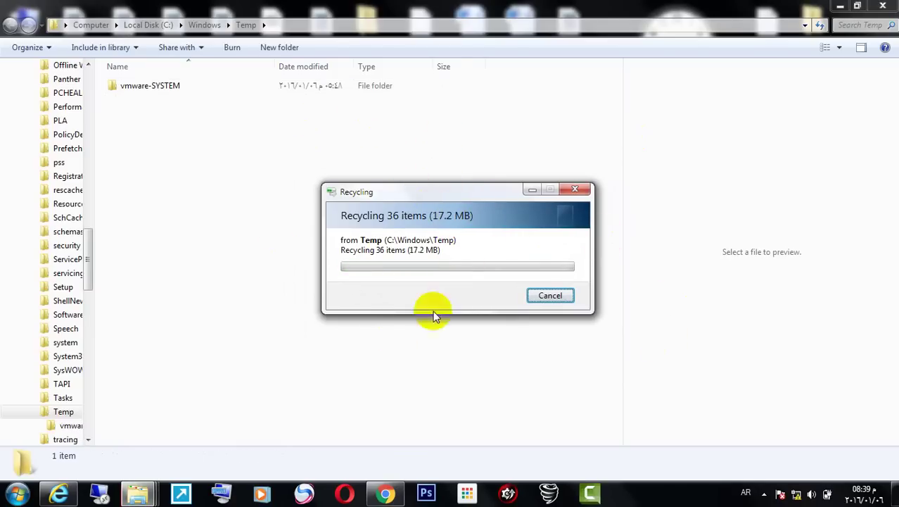
pyautogui.click(505, 304)
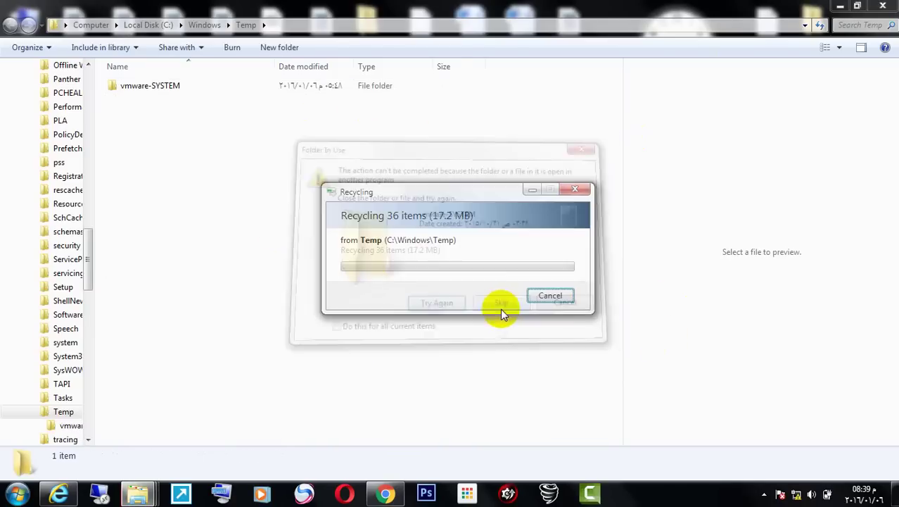
pyautogui.click(883, 6)
# Open the Windows Prefetch folder by running the earlier command prefetch, and grant permanent access to it
pyautogui.press('super+r')
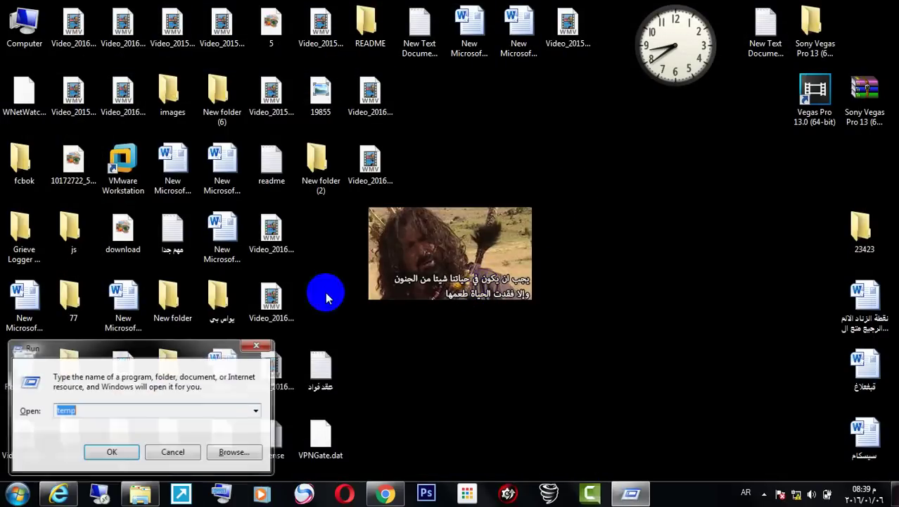
pyautogui.click(256, 412)
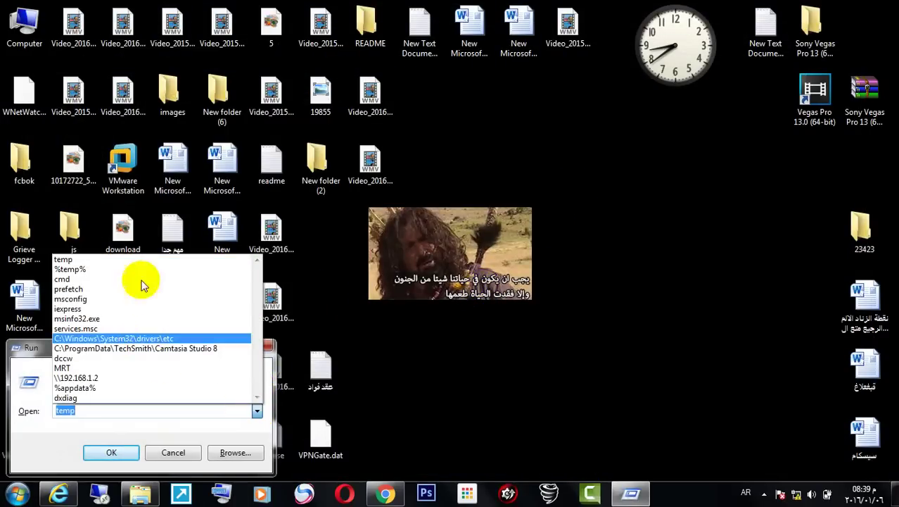
pyautogui.click(137, 288)
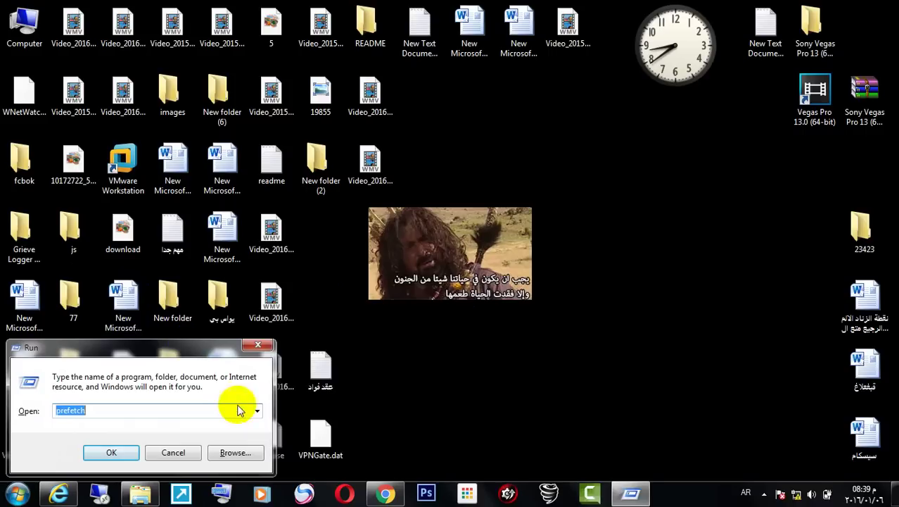
pyautogui.doubleClick(172, 406)
pyautogui.click(104, 453)
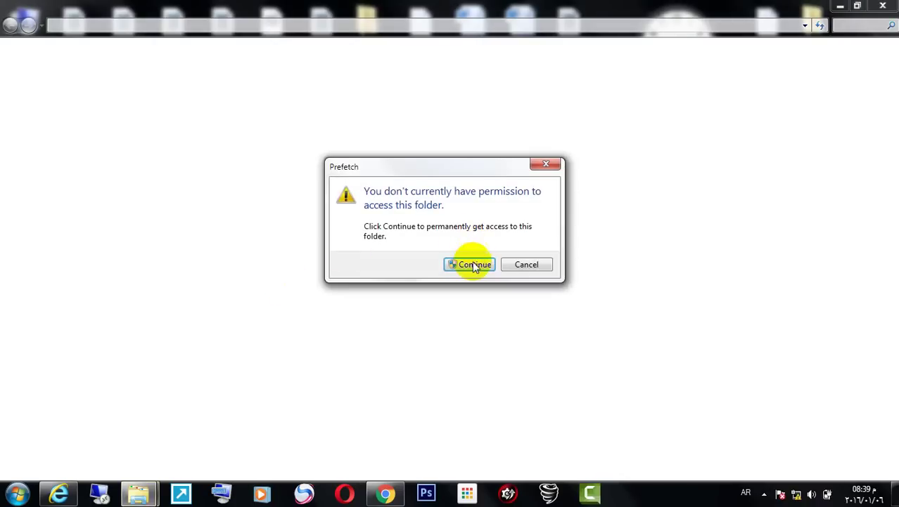
pyautogui.click(473, 266)
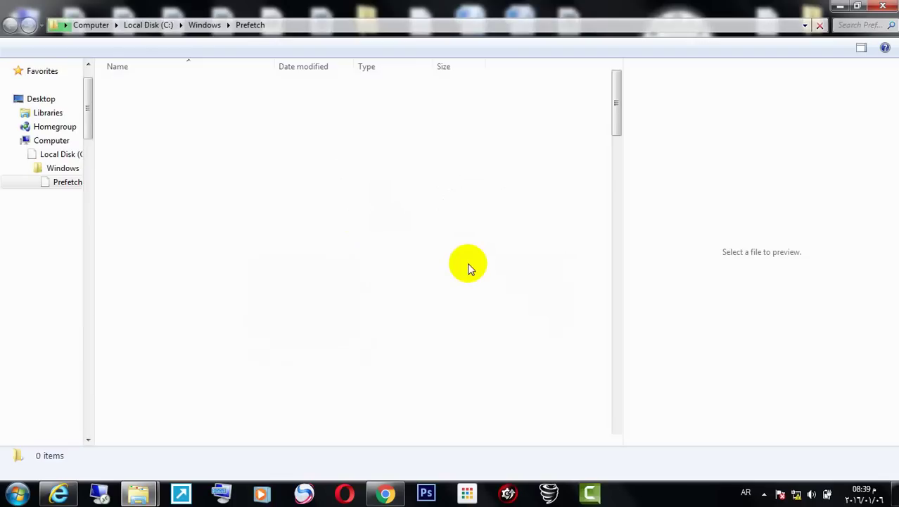
# Move all items in the Prefetch folder to the Recycle Bin
pyautogui.hotkey('ctrl', 'a')
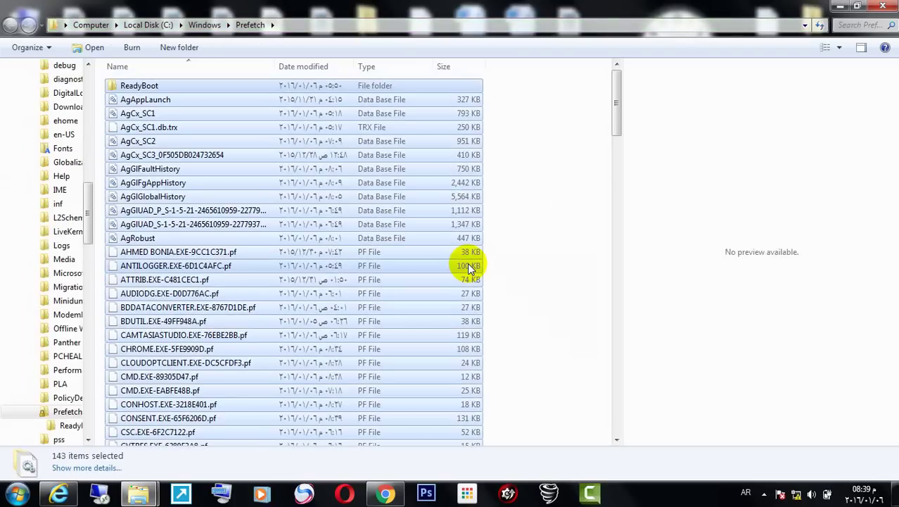
pyautogui.press('Delete')
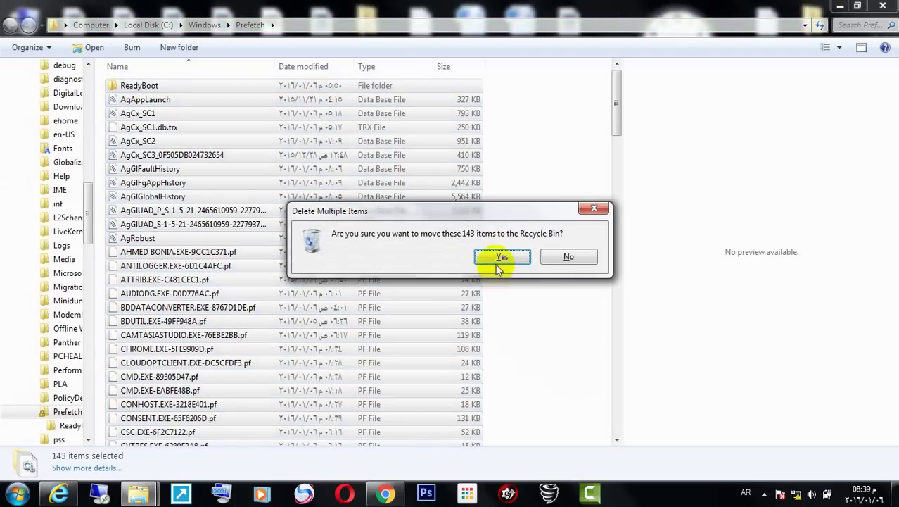
pyautogui.click(496, 257)
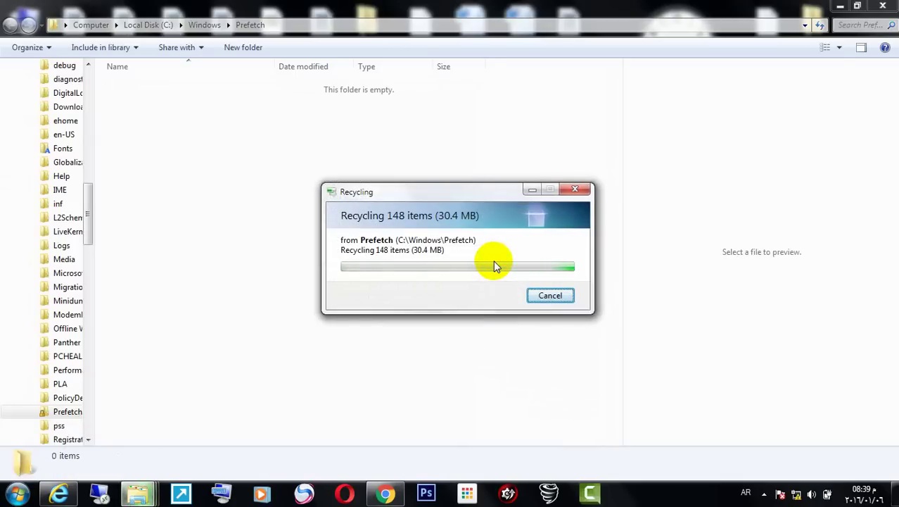
# Close the Prefetch folder window and empty the Recycle Bin, agreeing to permanently delete all of its items
pyautogui.click(883, 5)
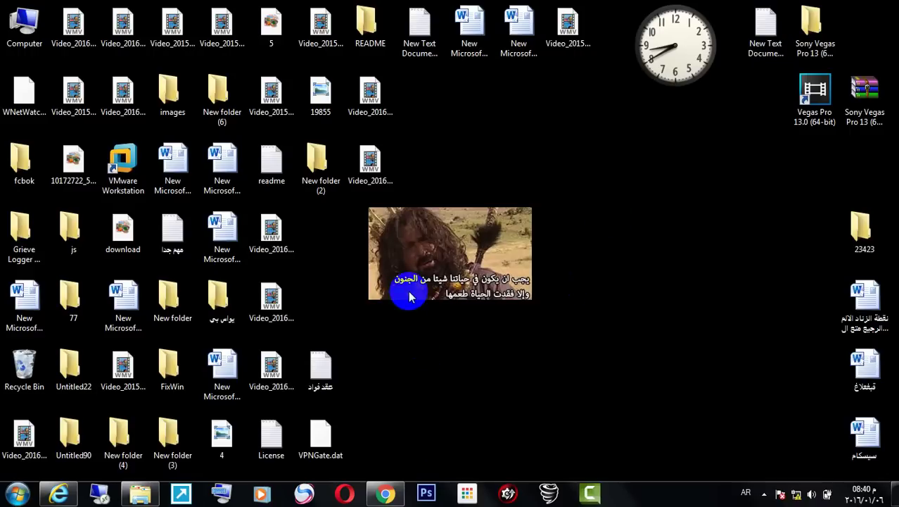
pyautogui.rightClick(19, 365)
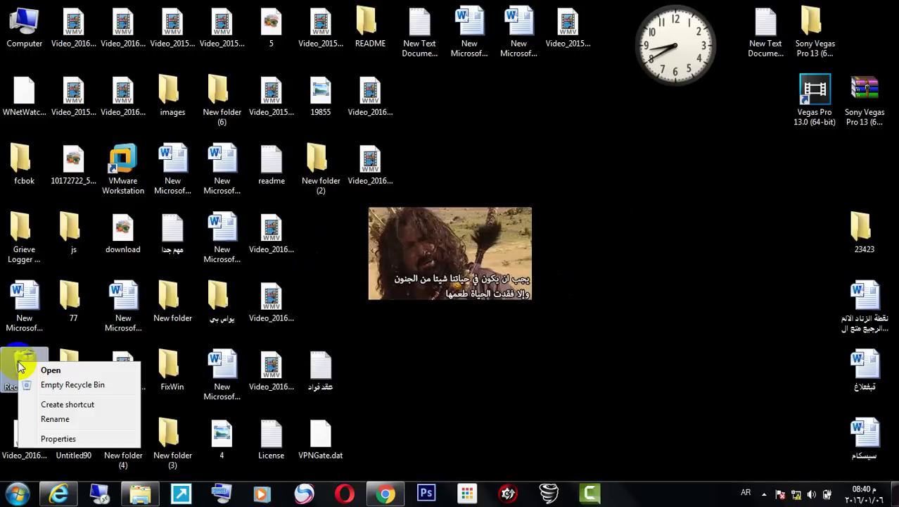
pyautogui.click(51, 386)
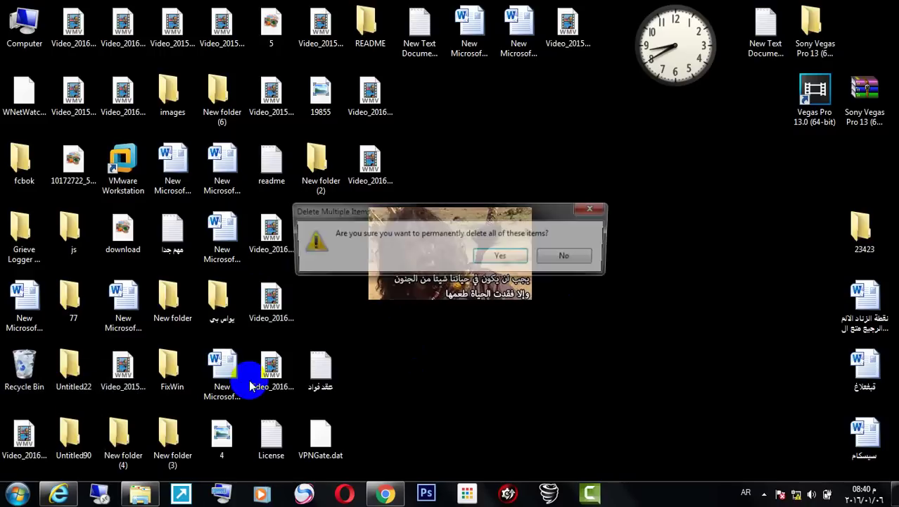
pyautogui.click(499, 256)
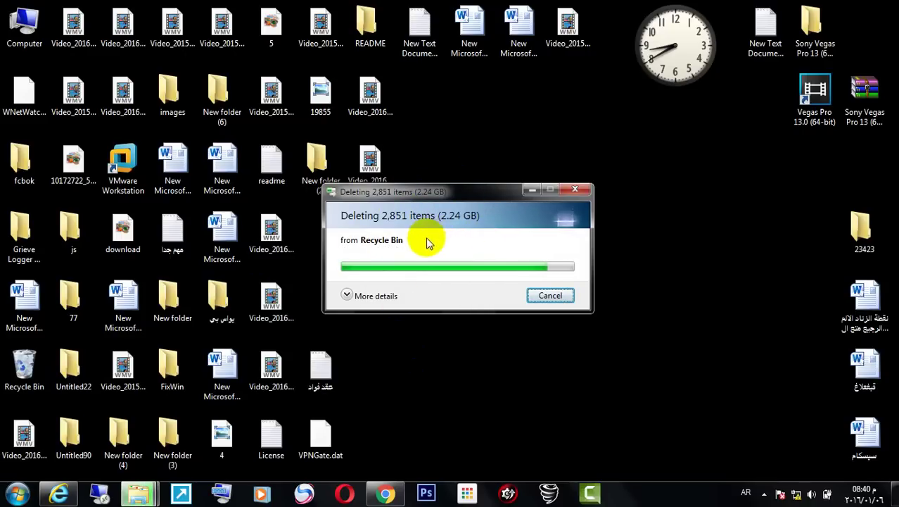
pyautogui.click(428, 297)
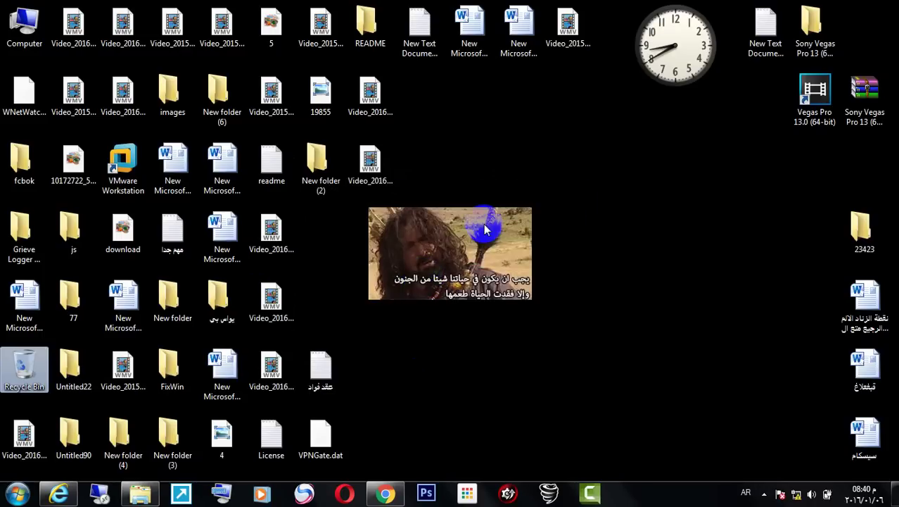
# Refresh the desktop several times
pyautogui.click(567, 222)
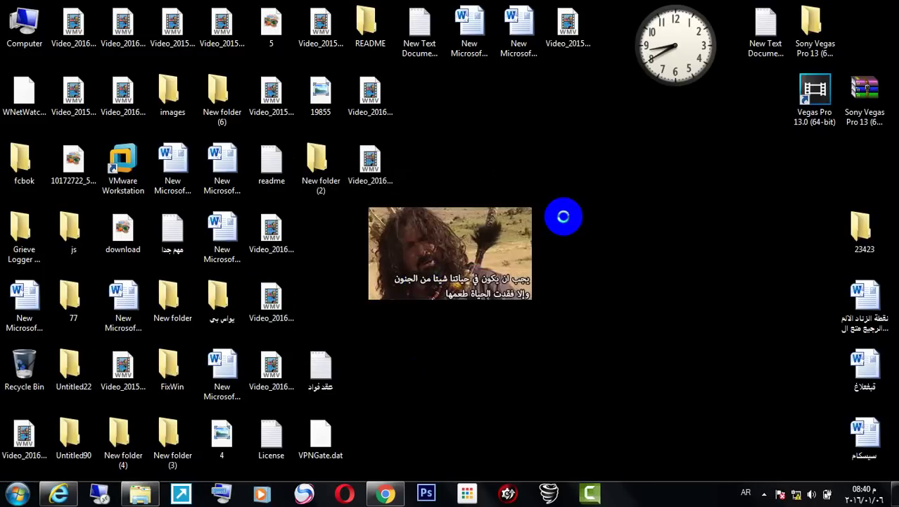
pyautogui.rightClick(563, 217)
pyautogui.click(603, 254)
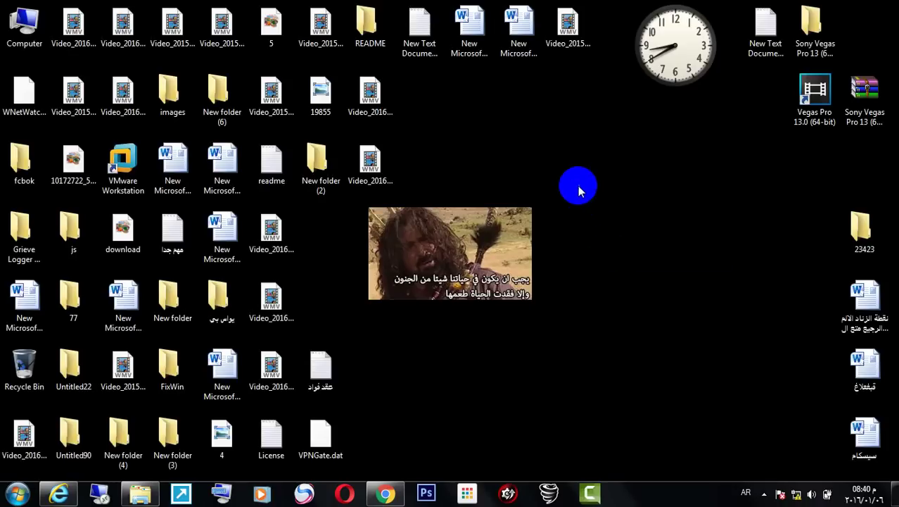
pyautogui.rightClick(577, 186)
pyautogui.click(619, 225)
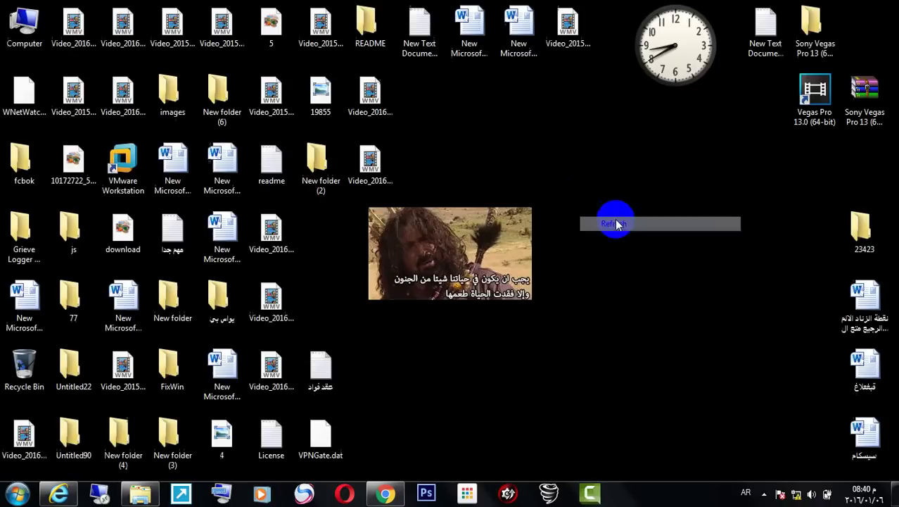
pyautogui.rightClick(591, 207)
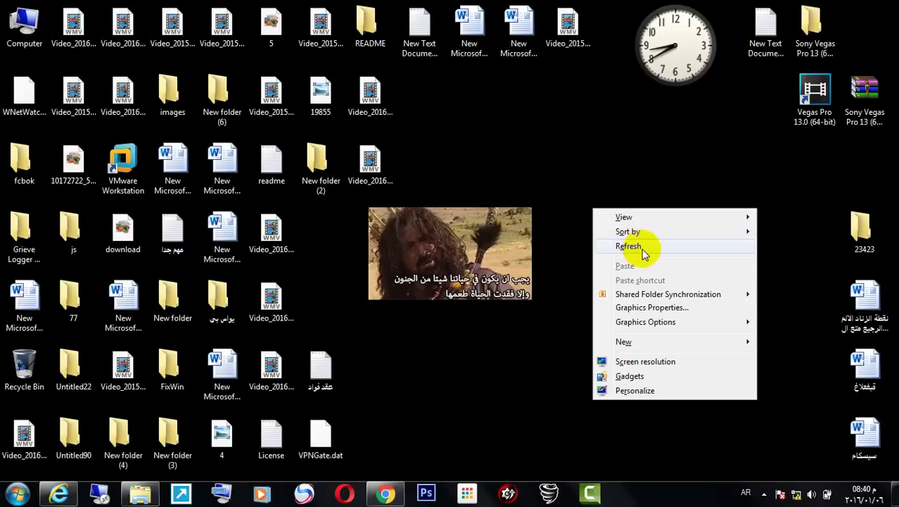
pyautogui.click(633, 243)
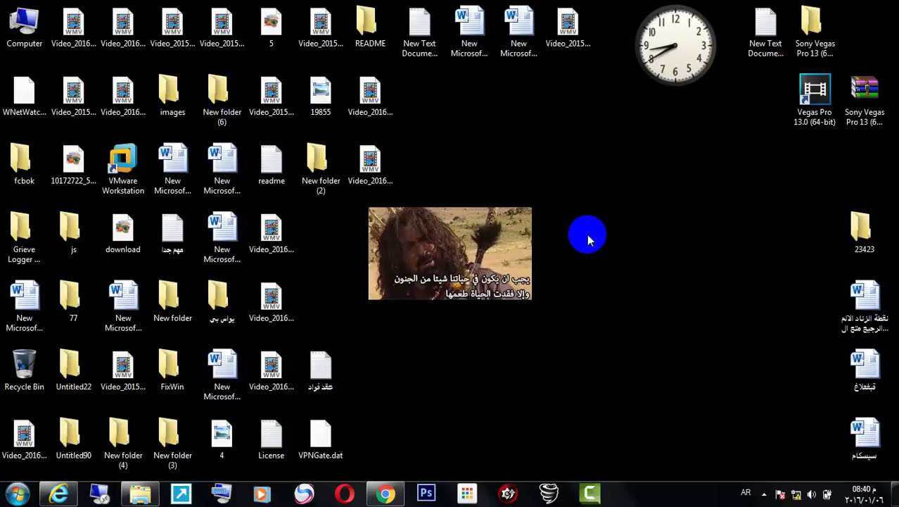